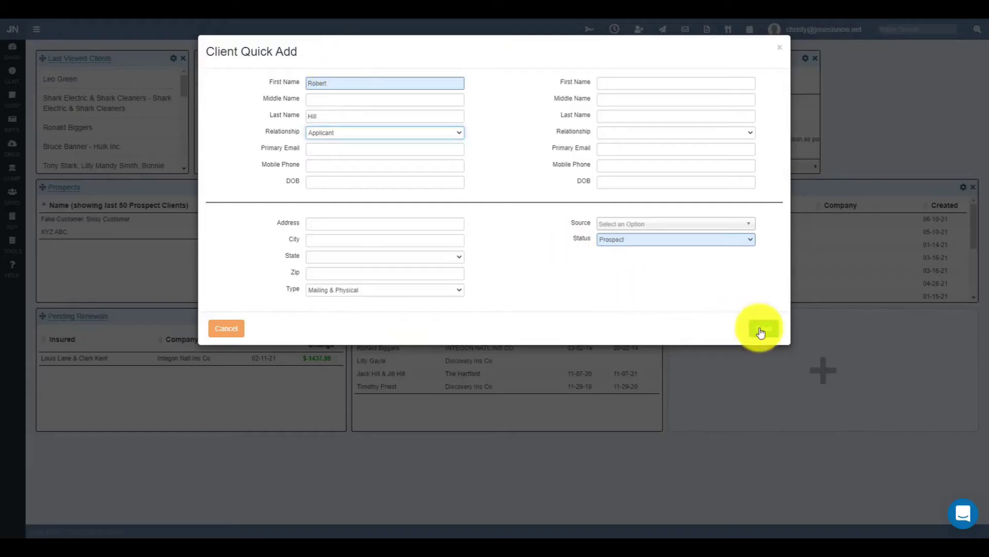
pyautogui.click(761, 331)
pyautogui.click(492, 258)
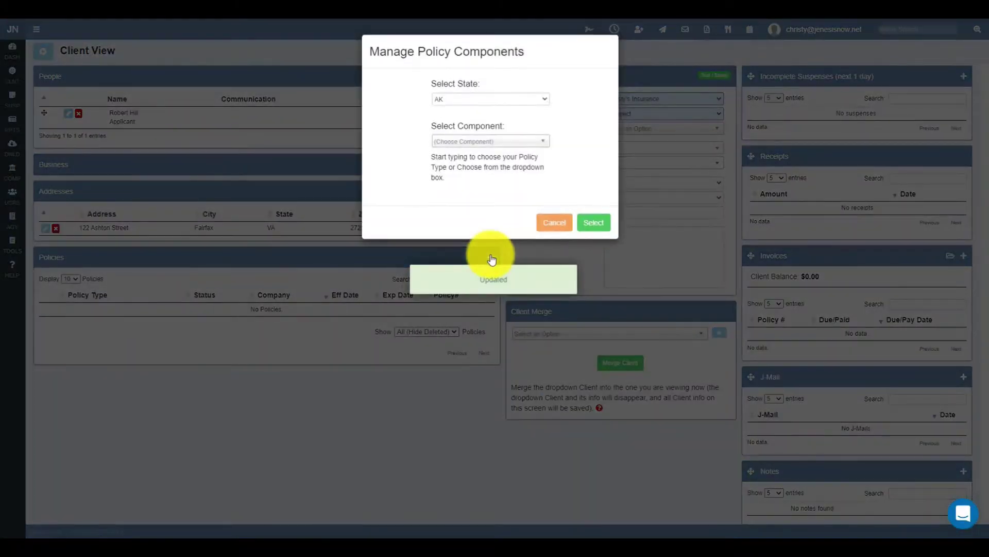
pyautogui.click(490, 141)
pyautogui.click(460, 210)
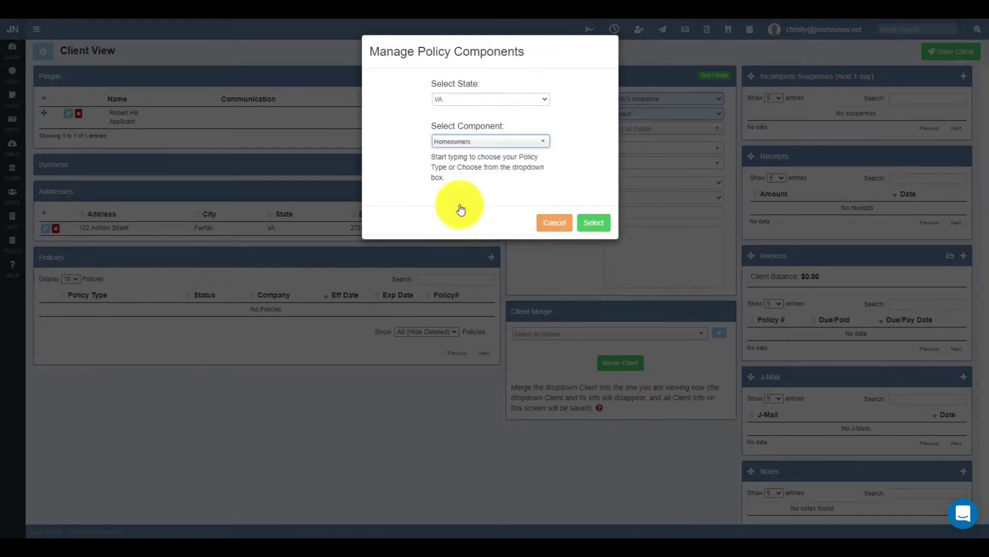
pyautogui.click(592, 224)
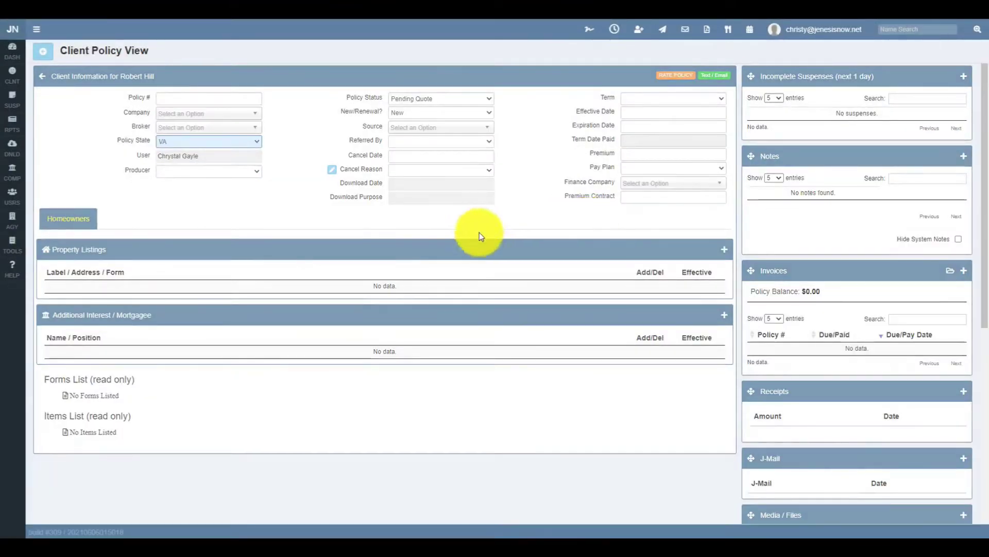
pyautogui.click(236, 99)
pyautogui.write('G')
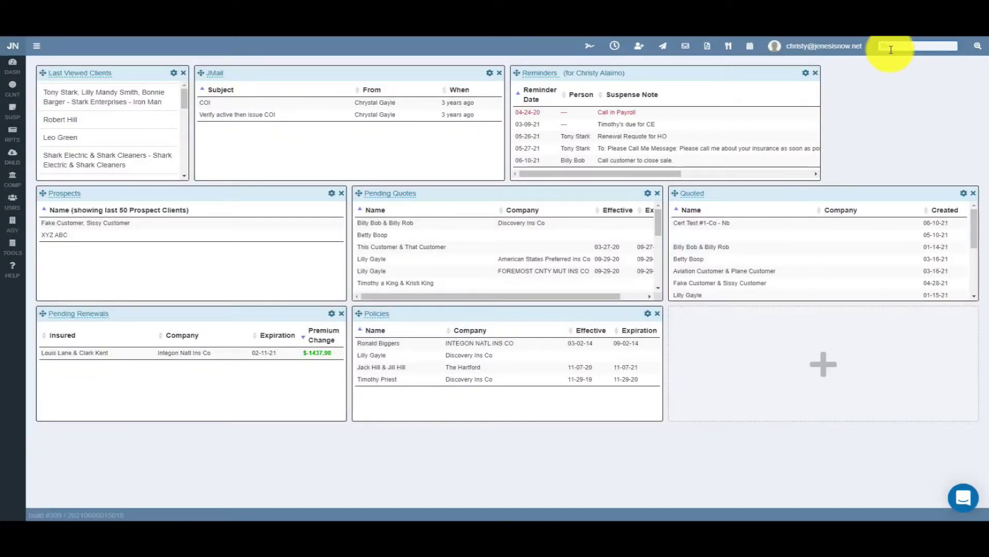
pyautogui.write('y')
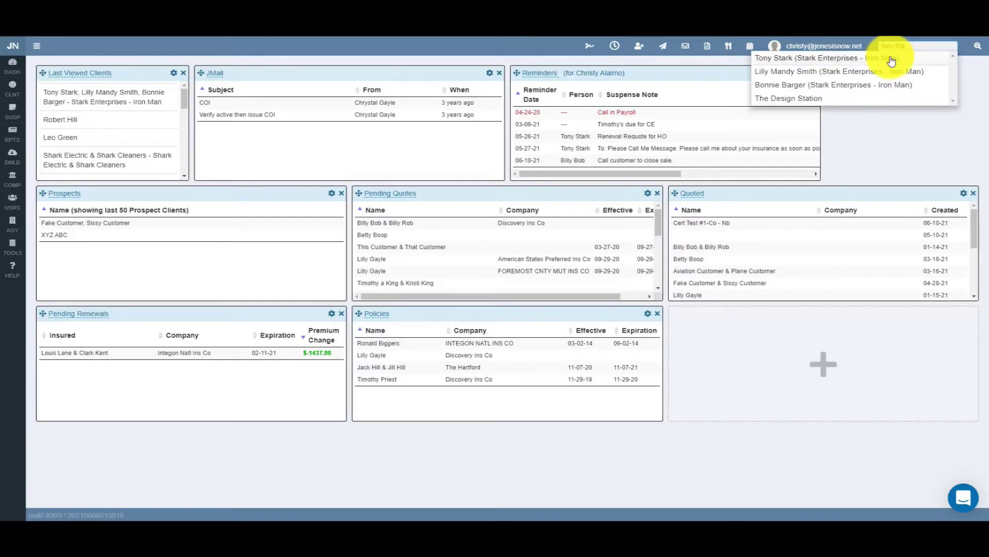
# Set Military to Yes for driver Tony Stark on his personal auto policy
pyautogui.click(891, 62)
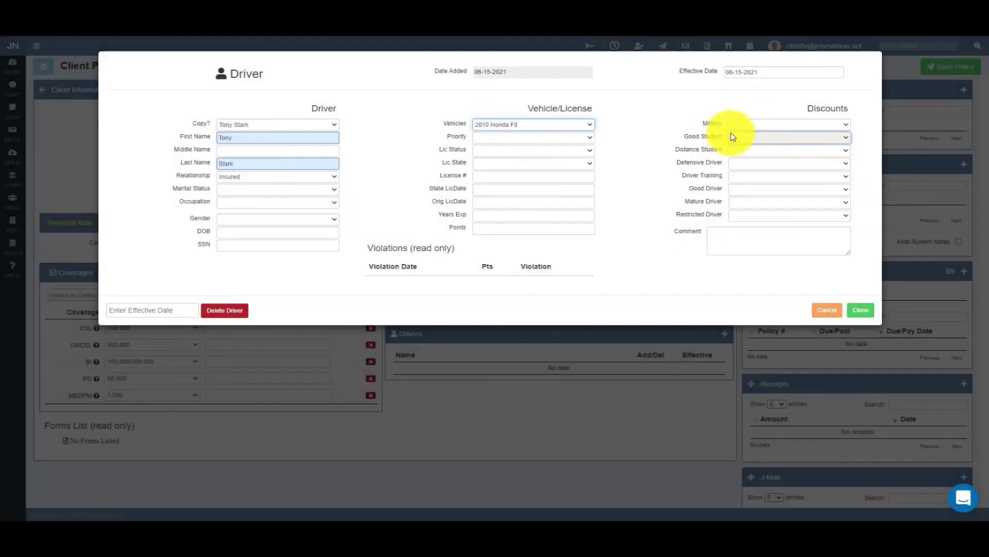
pyautogui.click(742, 126)
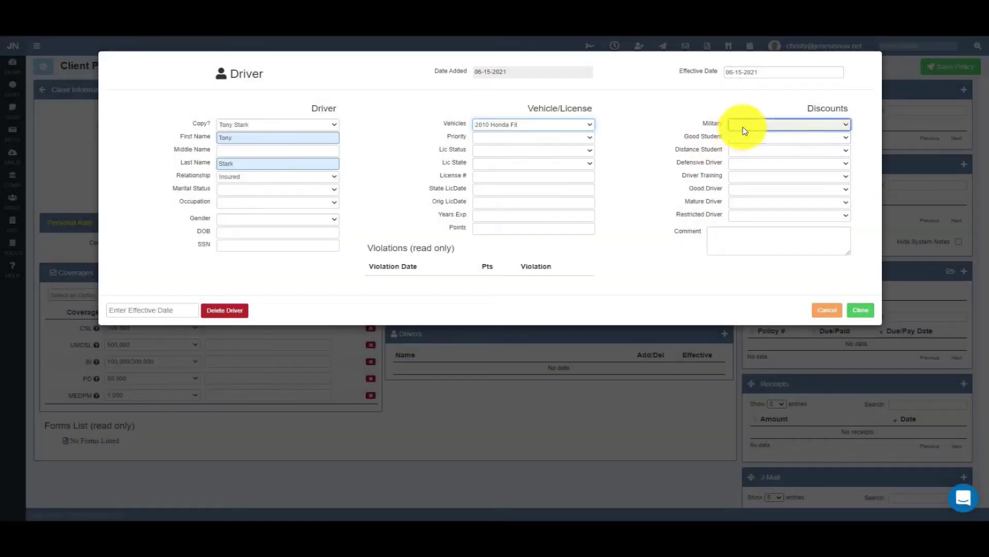
pyautogui.click(750, 143)
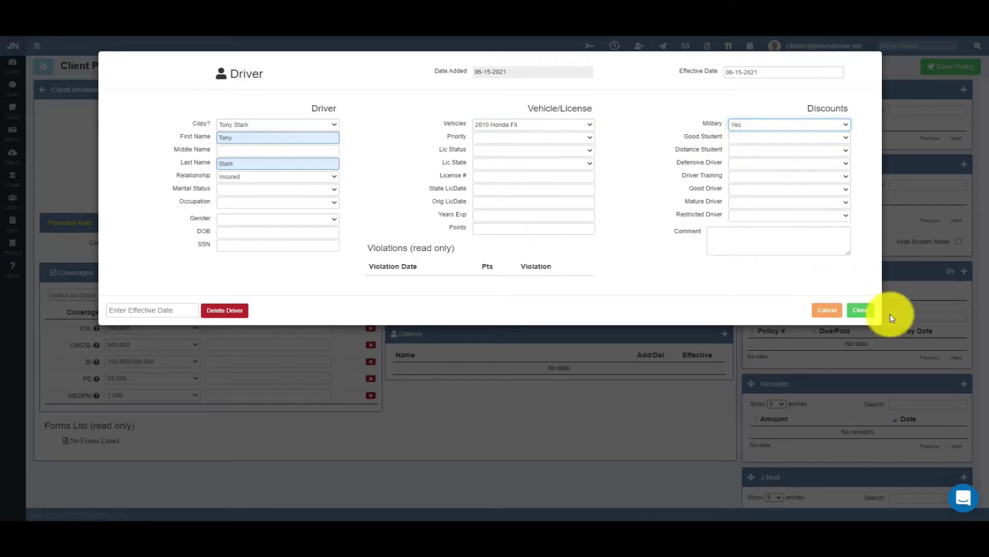
pyautogui.click(864, 310)
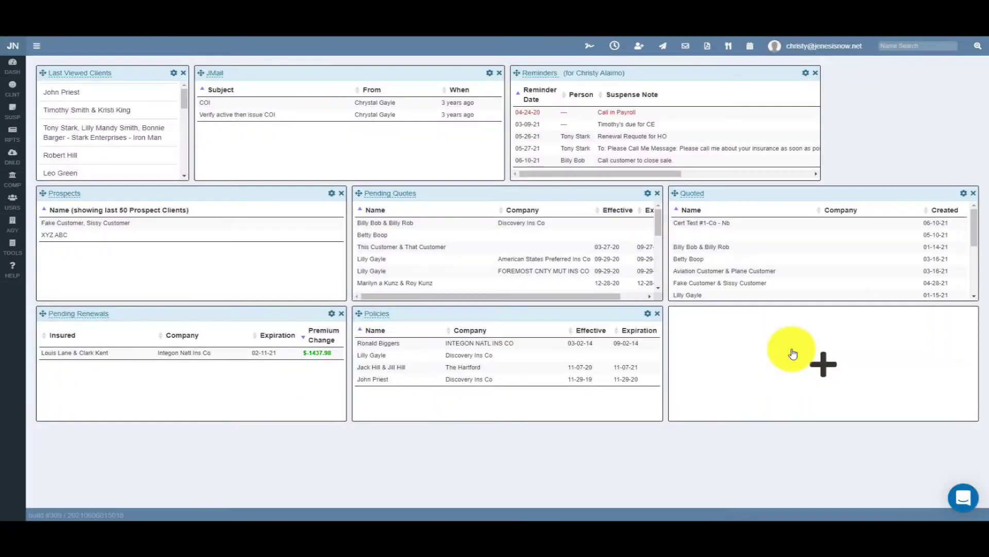
pyautogui.click(790, 354)
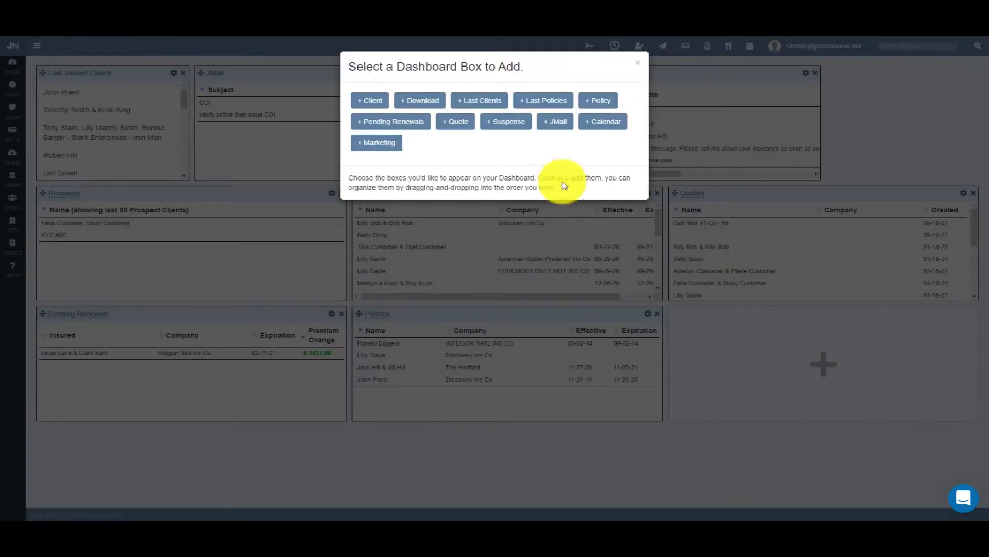
# Add a Suspense dashboard box, then save and email the $25 agency fee receipt
pyautogui.click(507, 122)
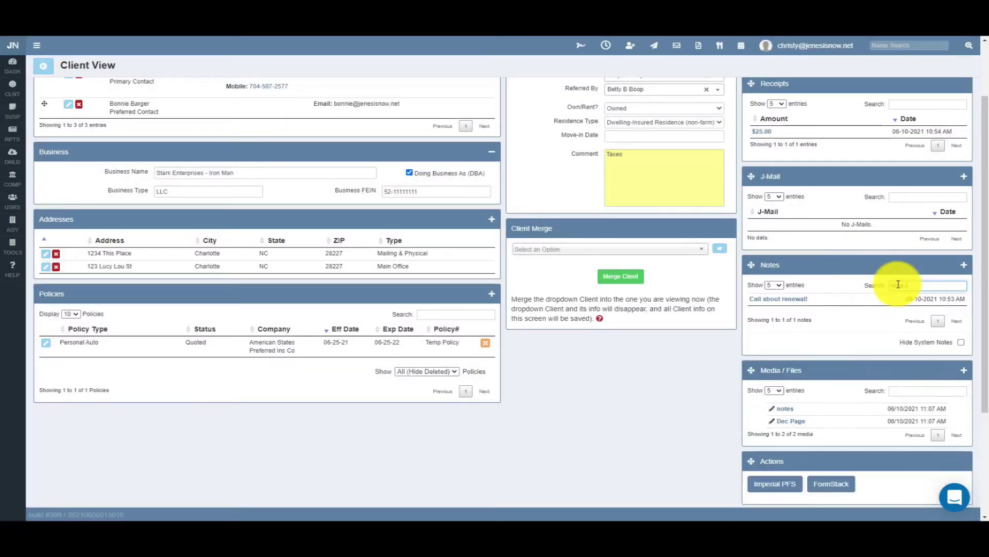
pyautogui.click(875, 298)
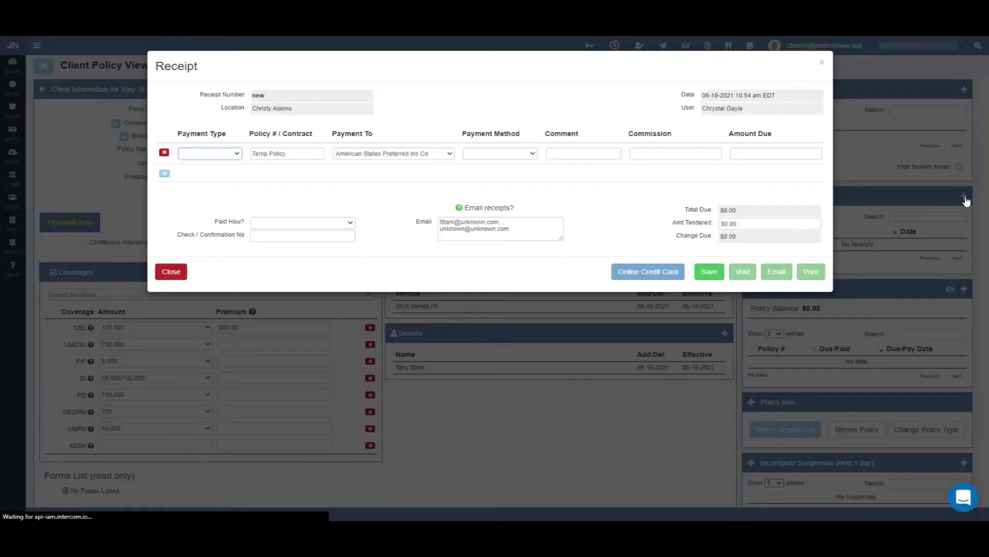
pyautogui.click(706, 271)
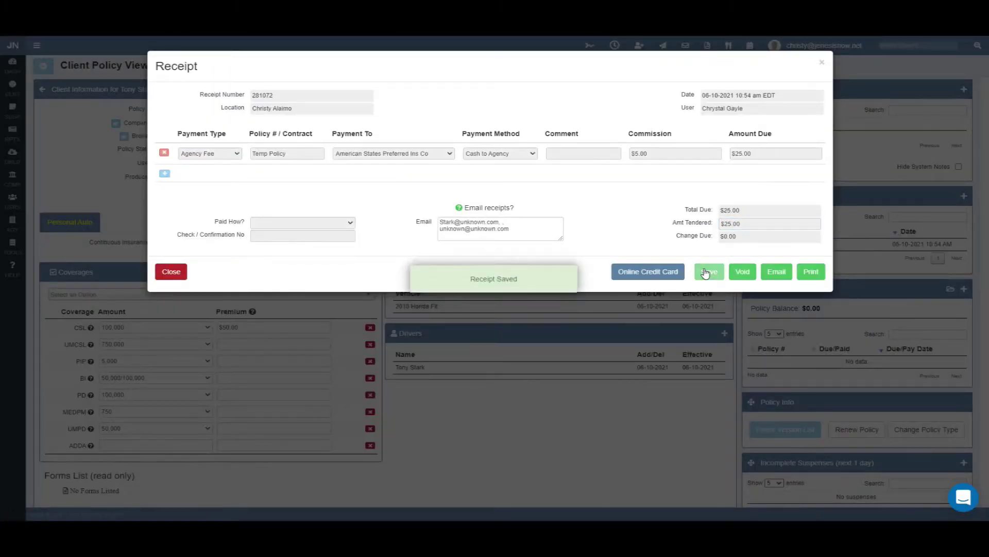
pyautogui.click(774, 273)
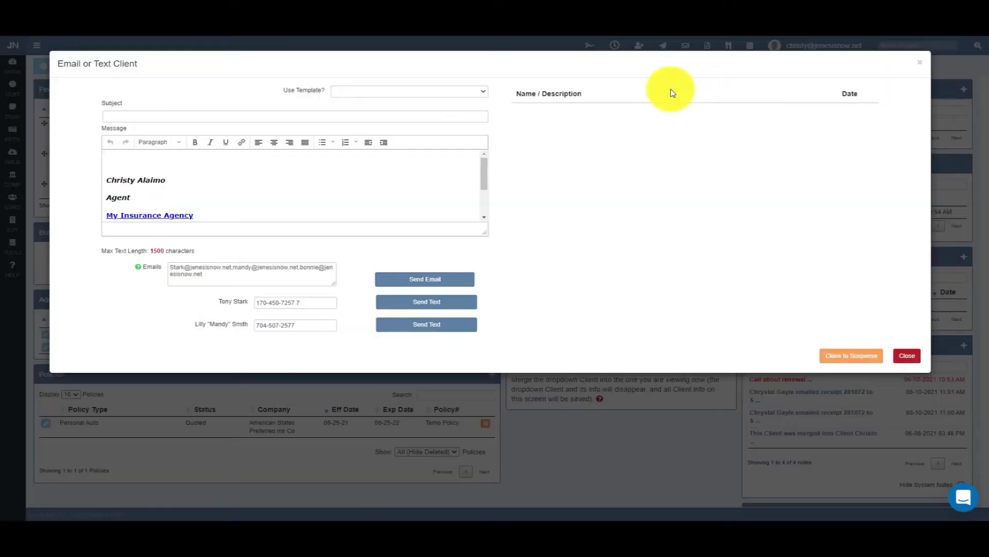
# Send the client a Call me template email with an edited subject
pyautogui.click(408, 92)
pyautogui.click(431, 112)
pyautogui.write('Hello')
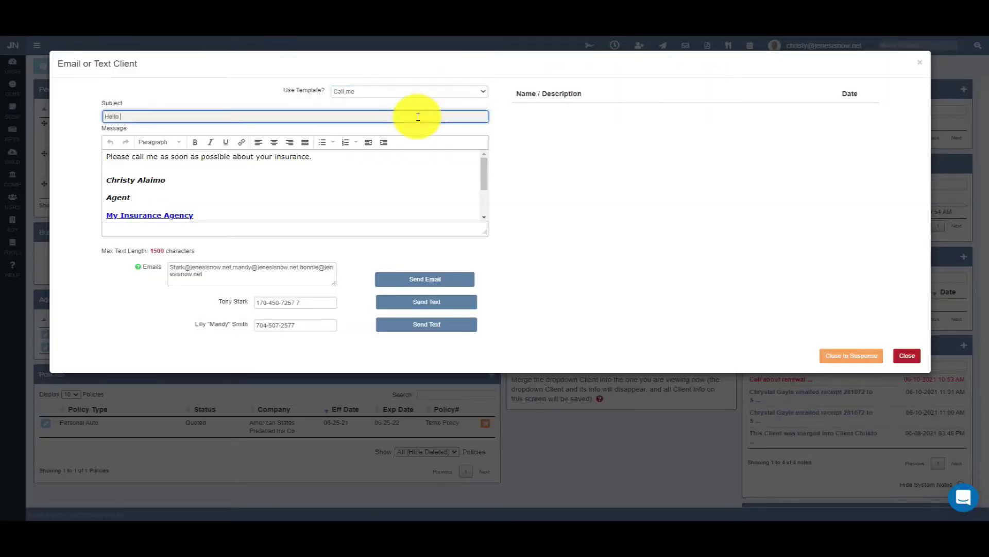
pyautogui.write('in!')
pyautogui.click(450, 282)
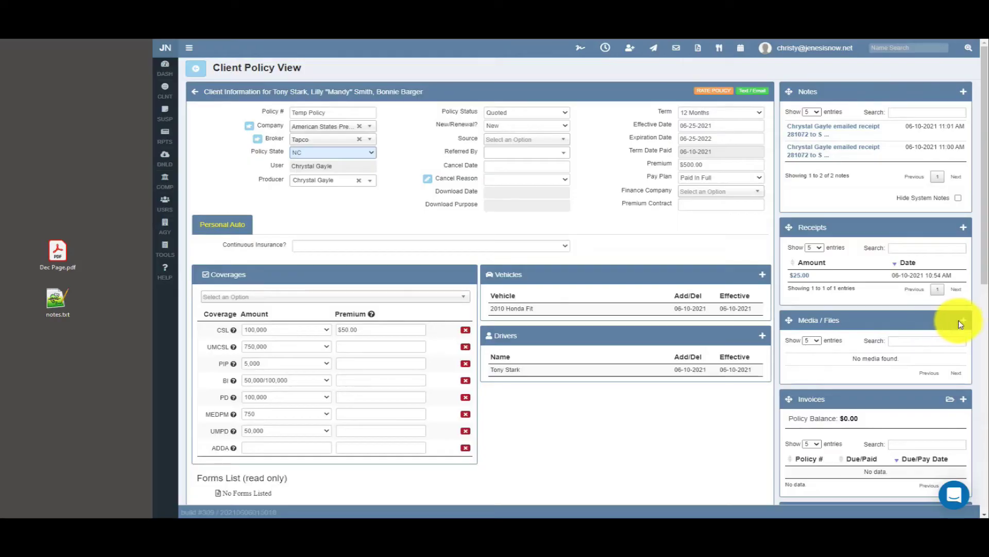
# Upload Dec Page.pdf and notes.txt into the policy's media files
pyautogui.click(961, 321)
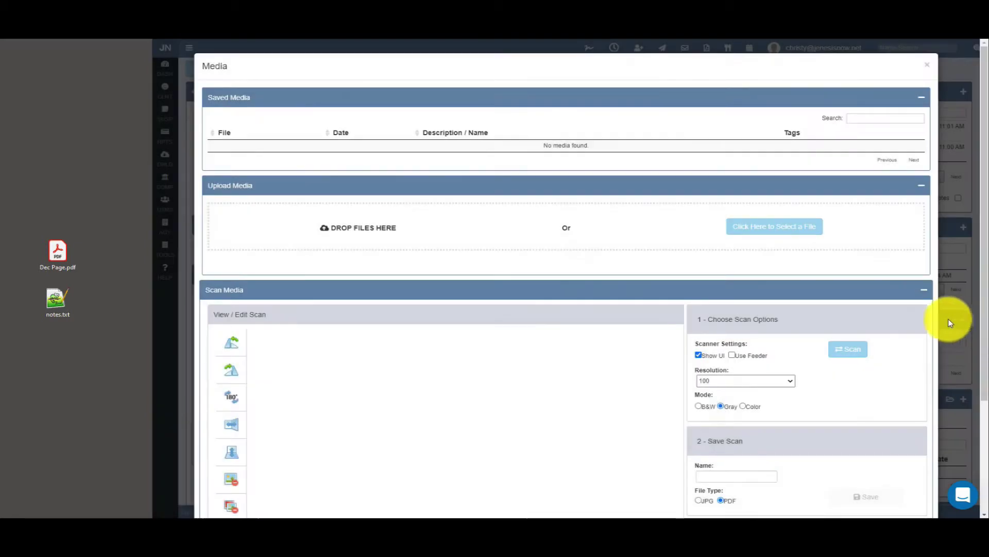
pyautogui.moveTo(60, 255); pyautogui.dragTo(355, 234)
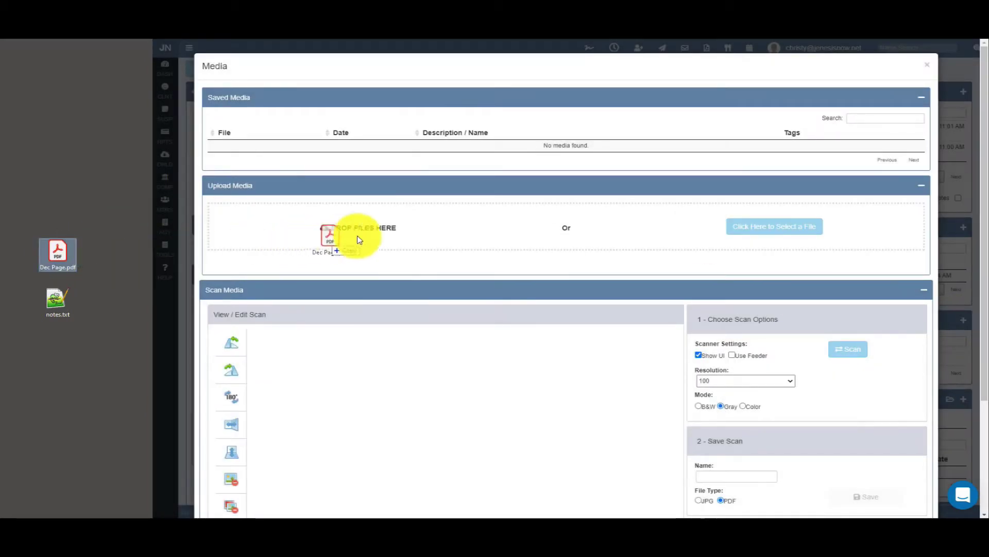
pyautogui.moveTo(57, 298); pyautogui.dragTo(358, 222)
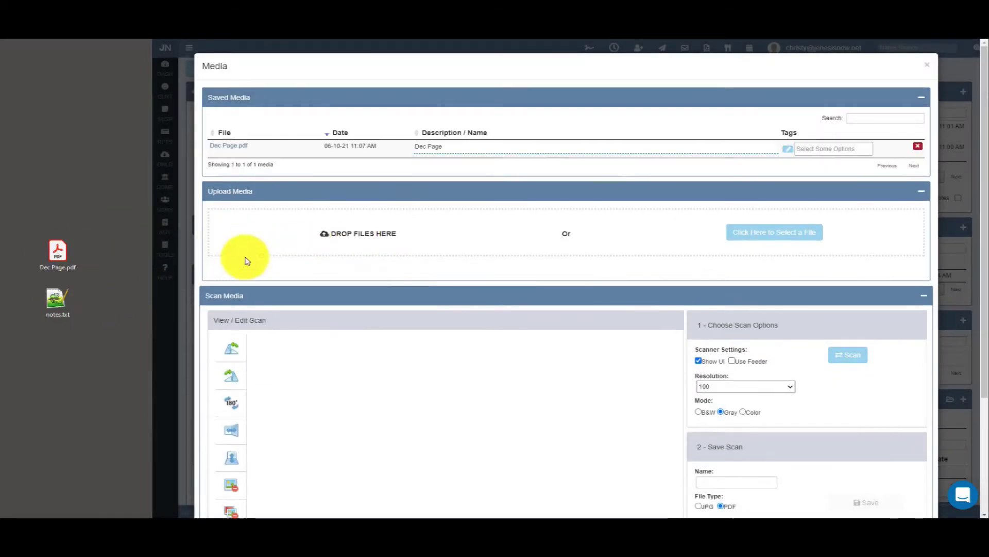
# Tag the Dec Page file and scan in a coverage statement, selecting its name to rename
pyautogui.click(807, 152)
pyautogui.click(806, 152)
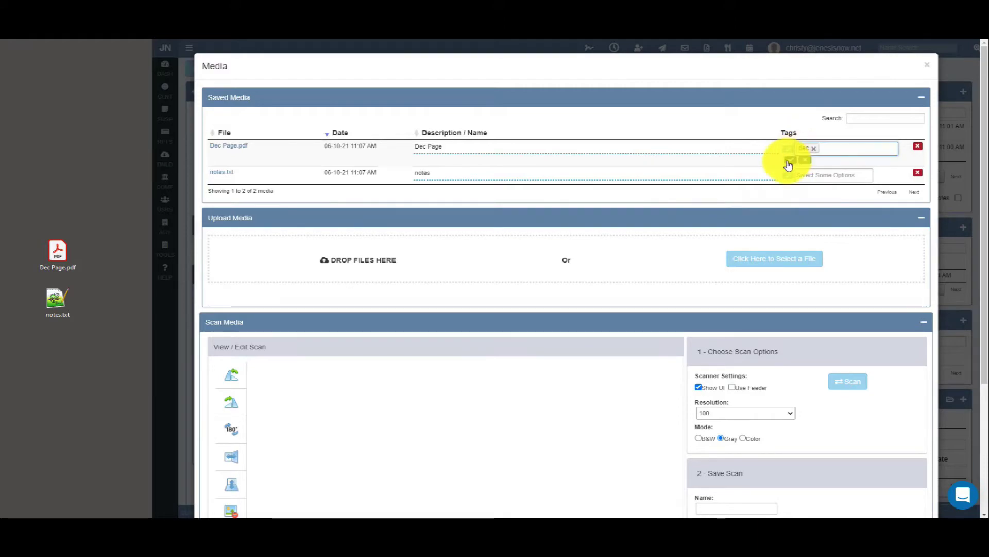
pyautogui.scroll(-3, 804, 179)
pyautogui.click(822, 204)
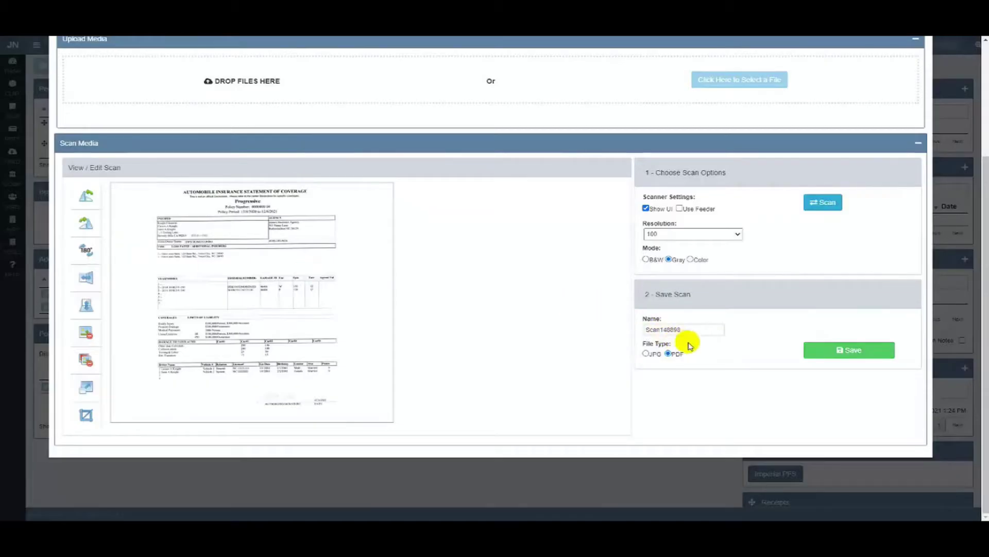
pyautogui.doubleClick(691, 331)
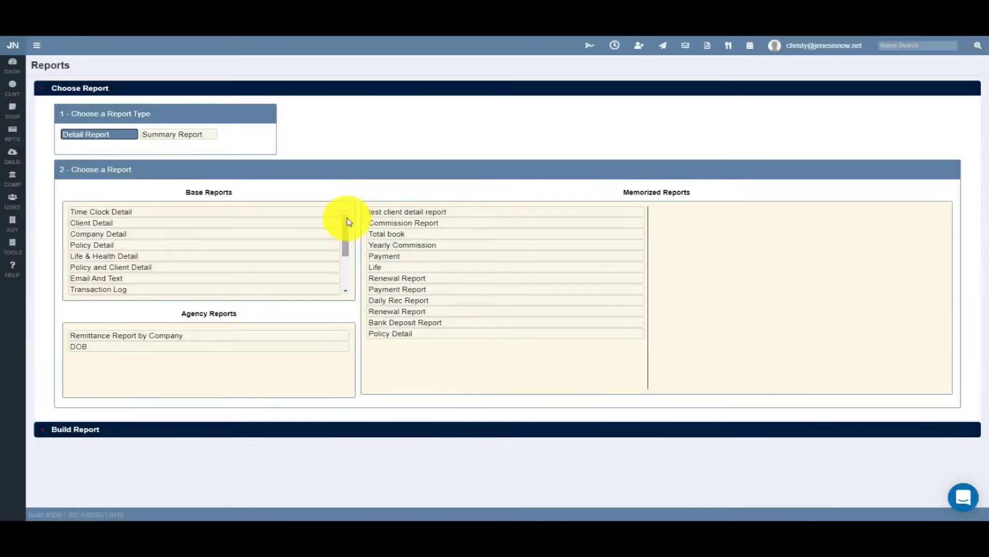
pyautogui.moveTo(347, 217); pyautogui.dragTo(342, 258)
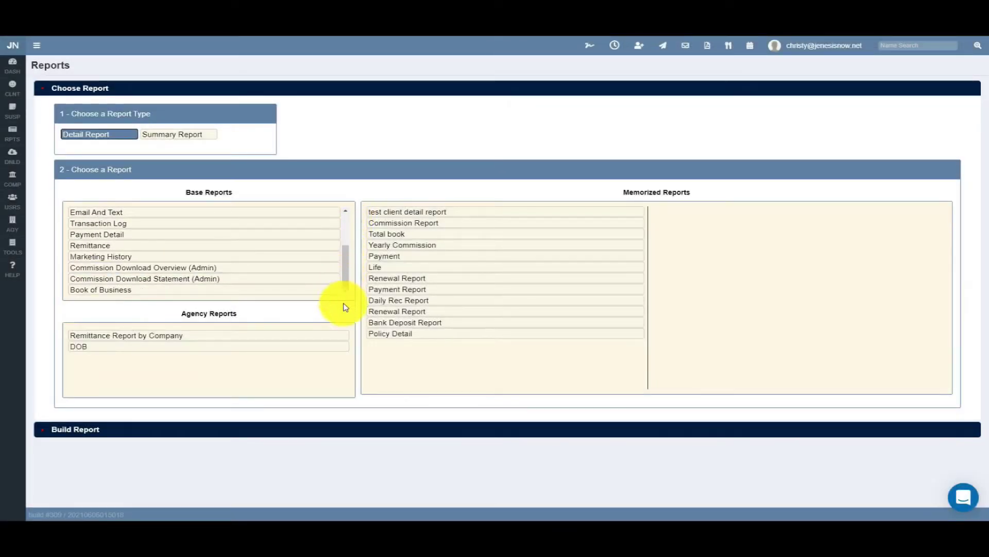
# Filter Policy Detail by Agency Testing location and Status, then enter $100 starting cash
pyautogui.click(390, 334)
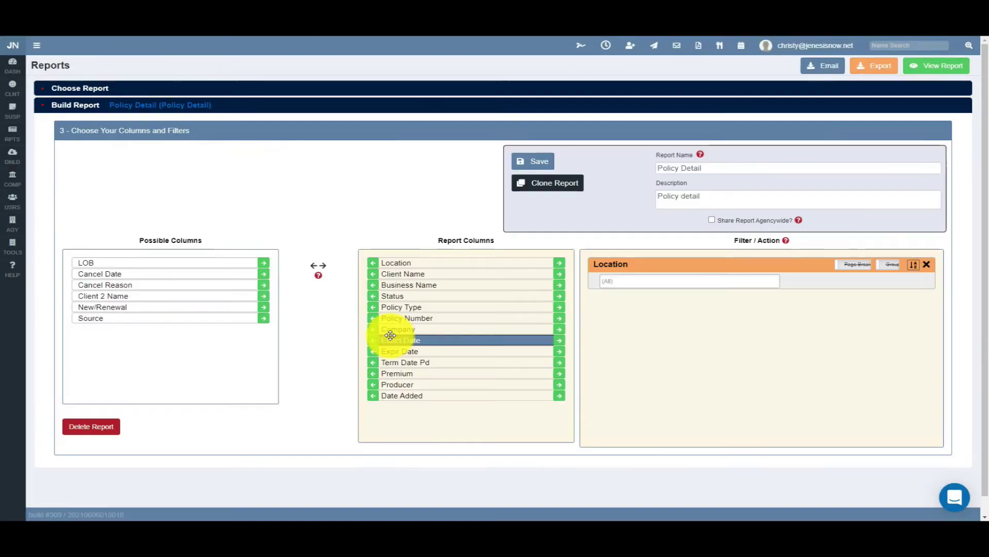
pyautogui.click(640, 281)
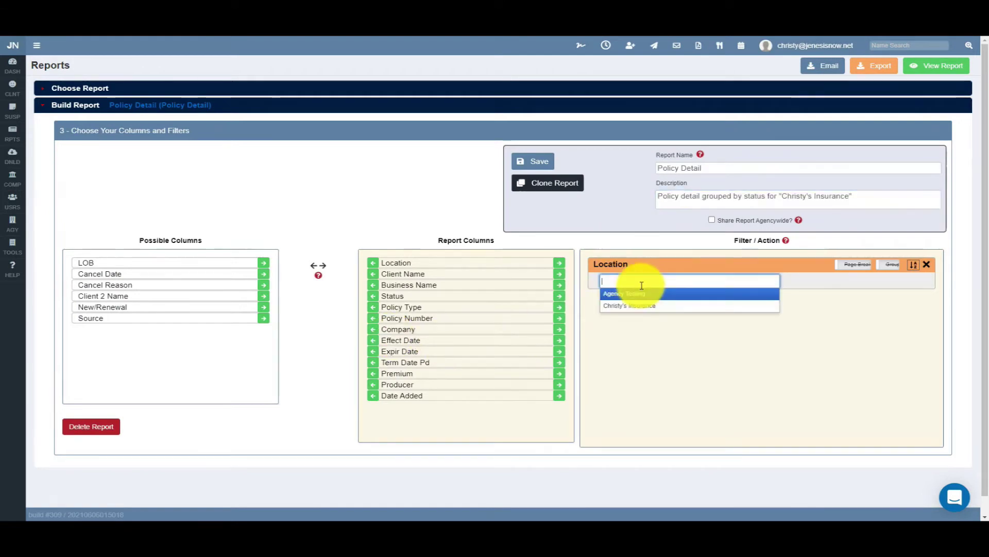
pyautogui.click(559, 296)
pyautogui.click(620, 315)
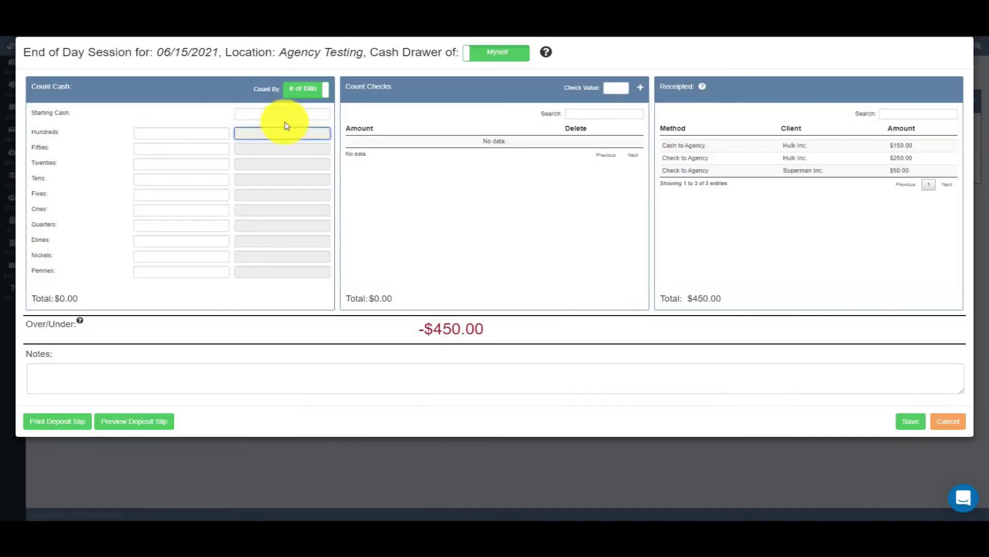
pyautogui.click(278, 113)
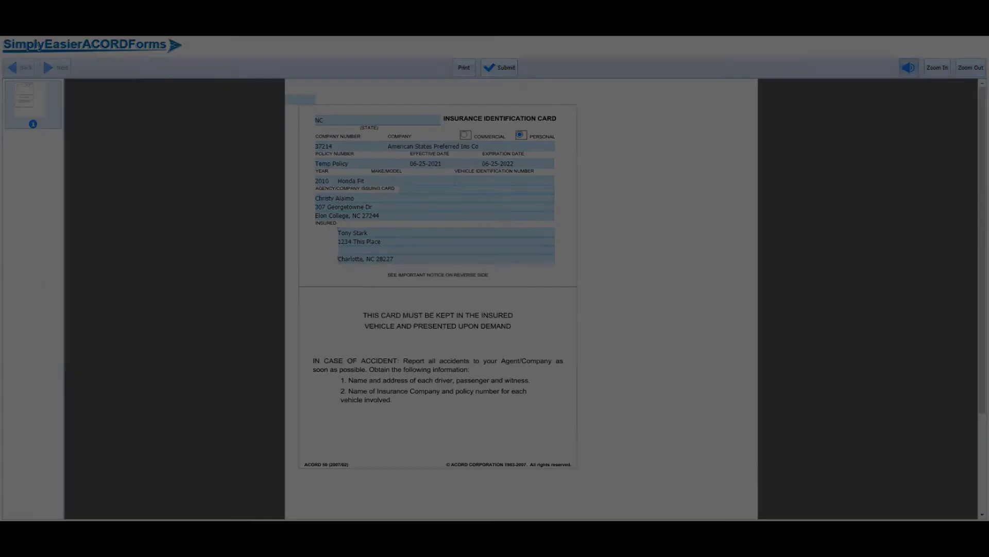
# Date Tony Stark's renewal-call reminder, view the Time Clock, and edit the No Home Policy template
pyautogui.click(419, 217)
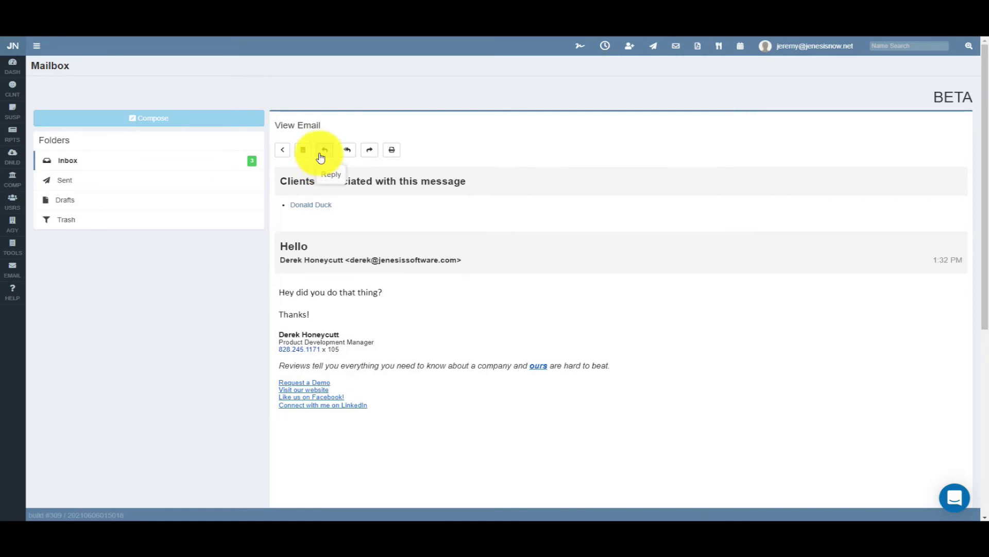
pyautogui.click(321, 157)
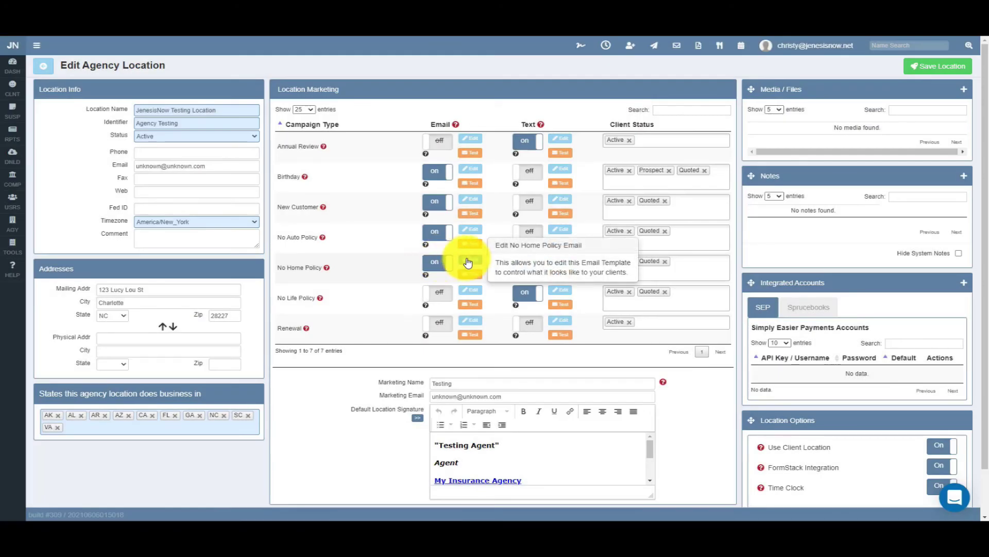
pyautogui.click(471, 258)
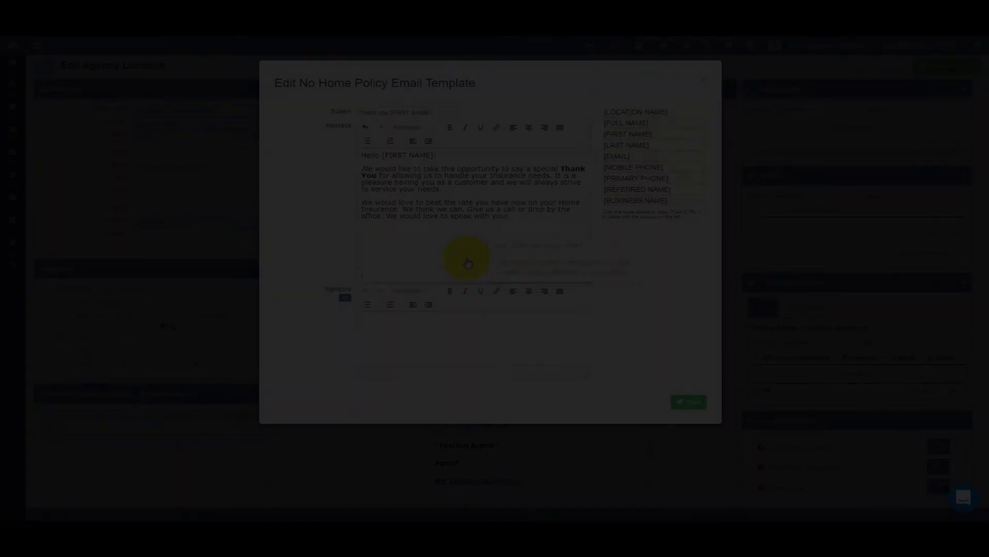